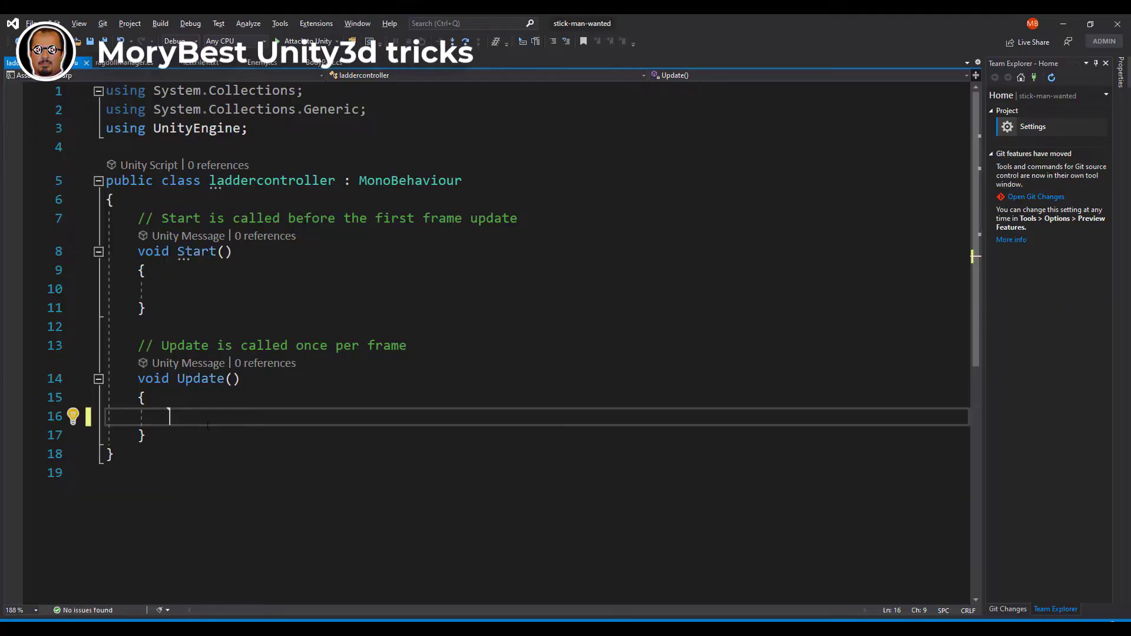
- In Update, add var enemy = GameObject.Find("enemy") and fetch its component with GetComponent<Enemy>()
{"action": "type", "text": "var enemie"}
{"action": "key", "text": "BackSpace"}
{"action": "key", "text": "BackSpace"}
{"action": "type", "text": "y"}
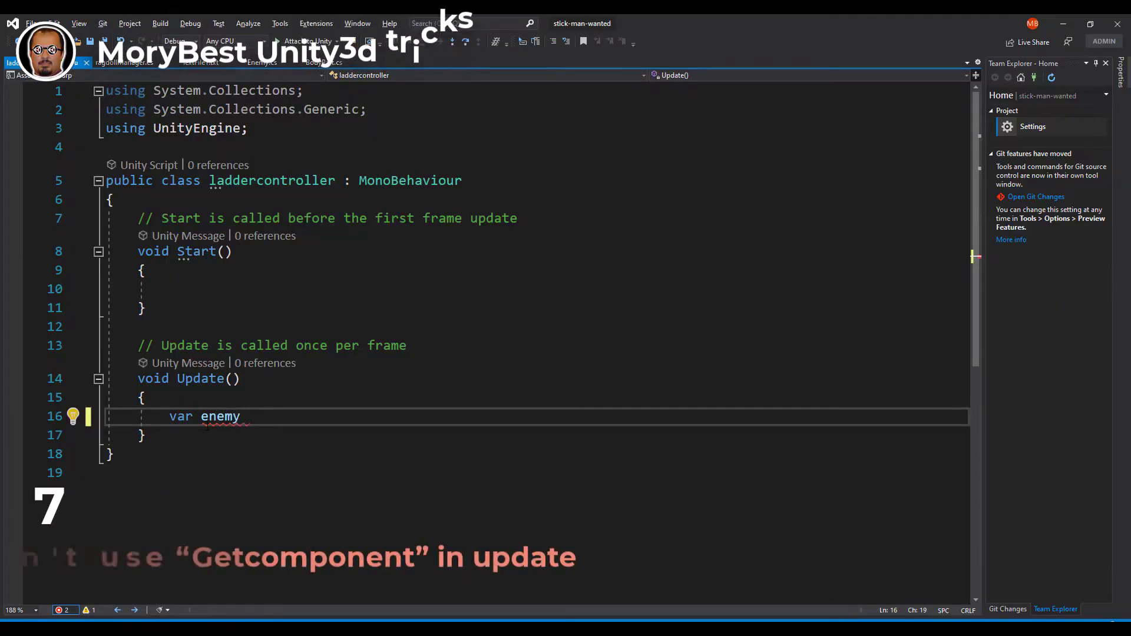
{"action": "type", "text": " = Game"}
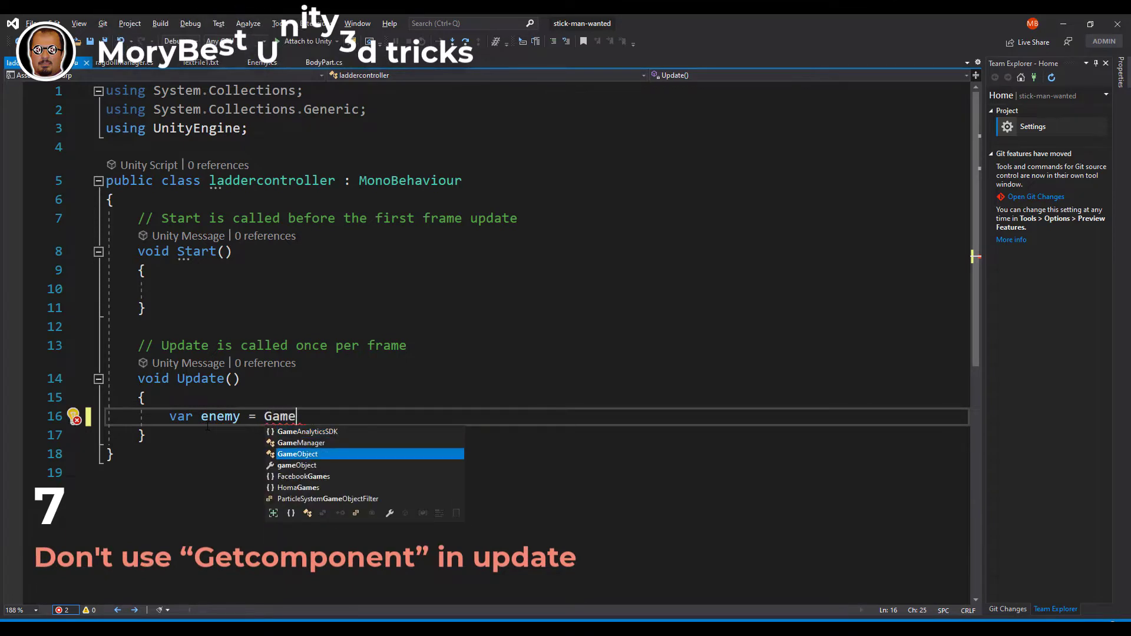
{"action": "key", "text": "Tab"}
{"action": "type", "text": ".fi"}
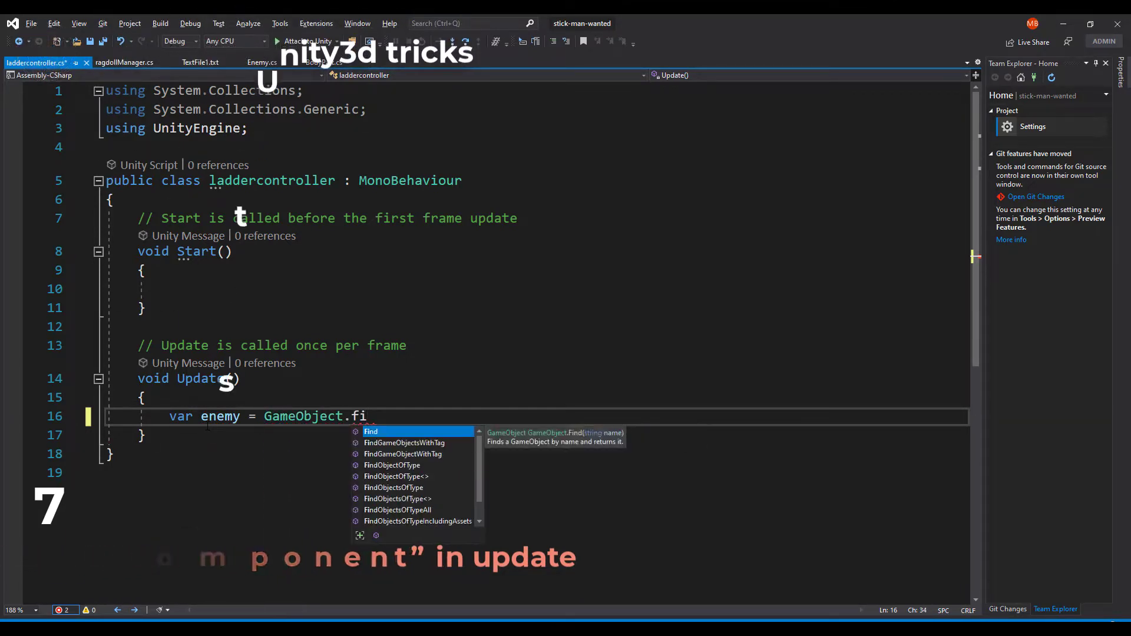
{"action": "key", "text": "Tab"}
{"action": "type", "text": "(\""}
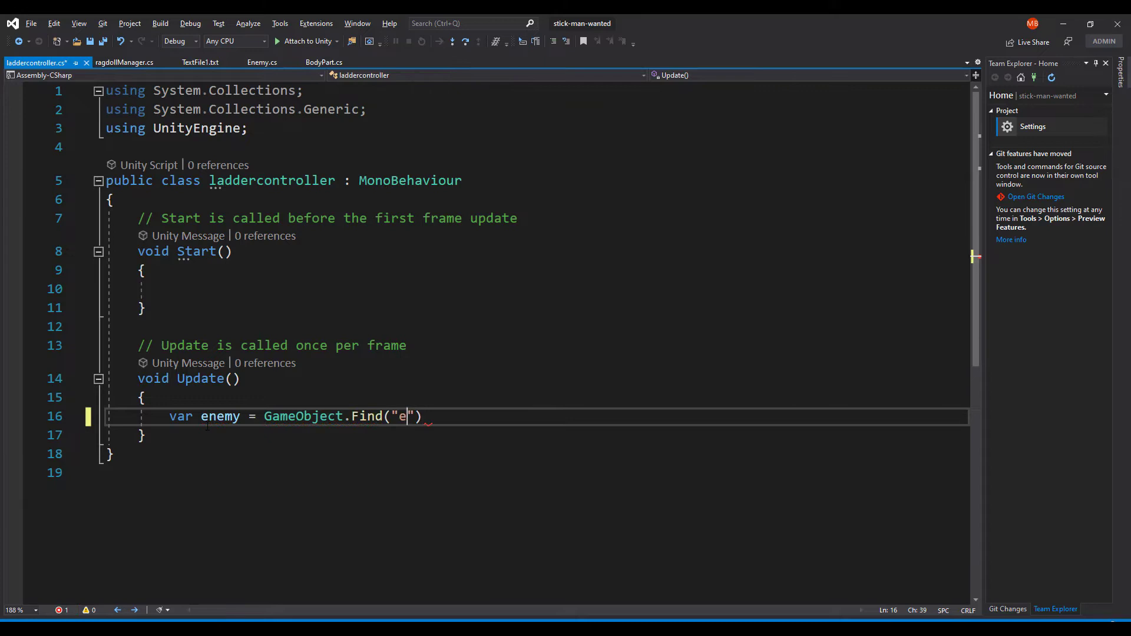
{"action": "type", "text": ";"}
{"action": "key", "text": "Return"}
{"action": "type", "text": "var"}
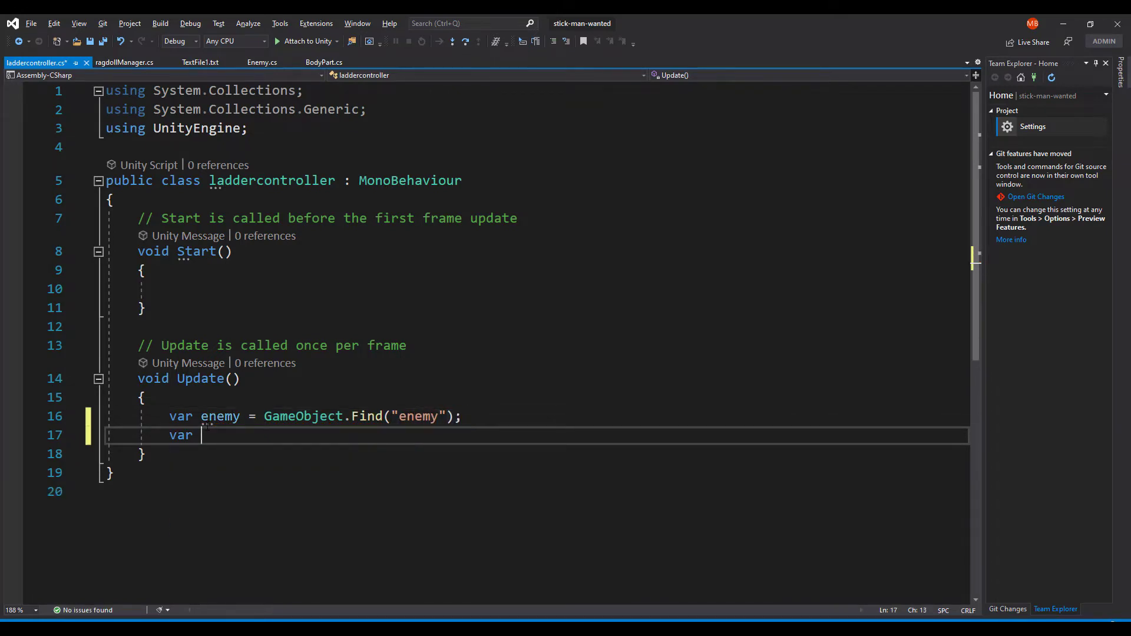
{"action": "type", "text": "enemyControll = enemy"}
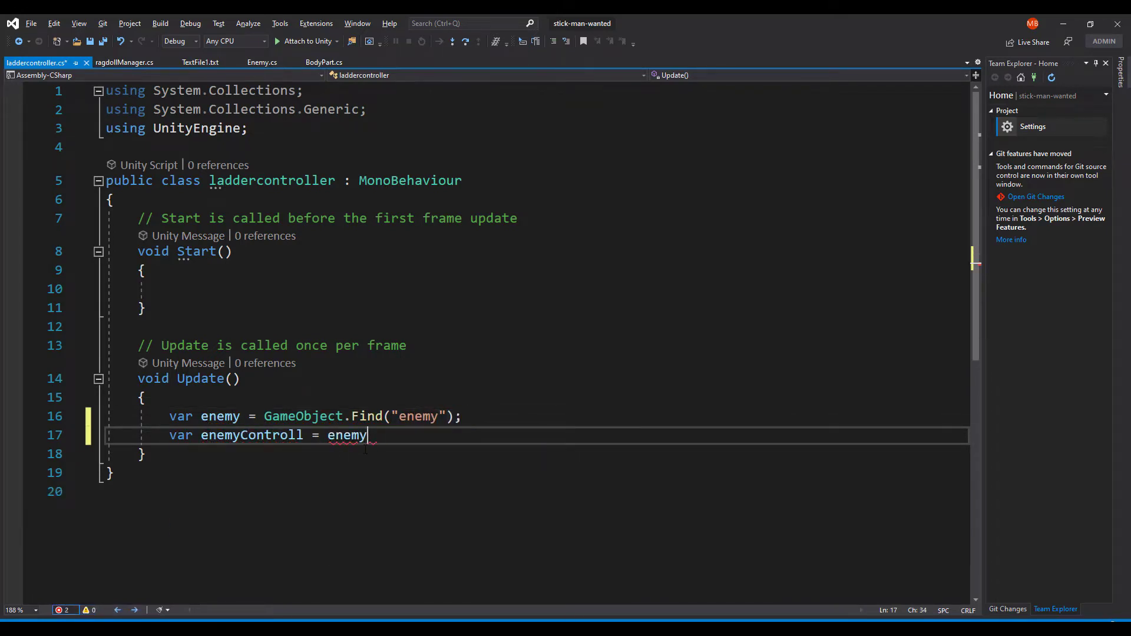
{"action": "type", "text": ".GetComponent<ene>"}
{"action": "key", "text": "Tab"}
{"action": "type", "text": ">()"}
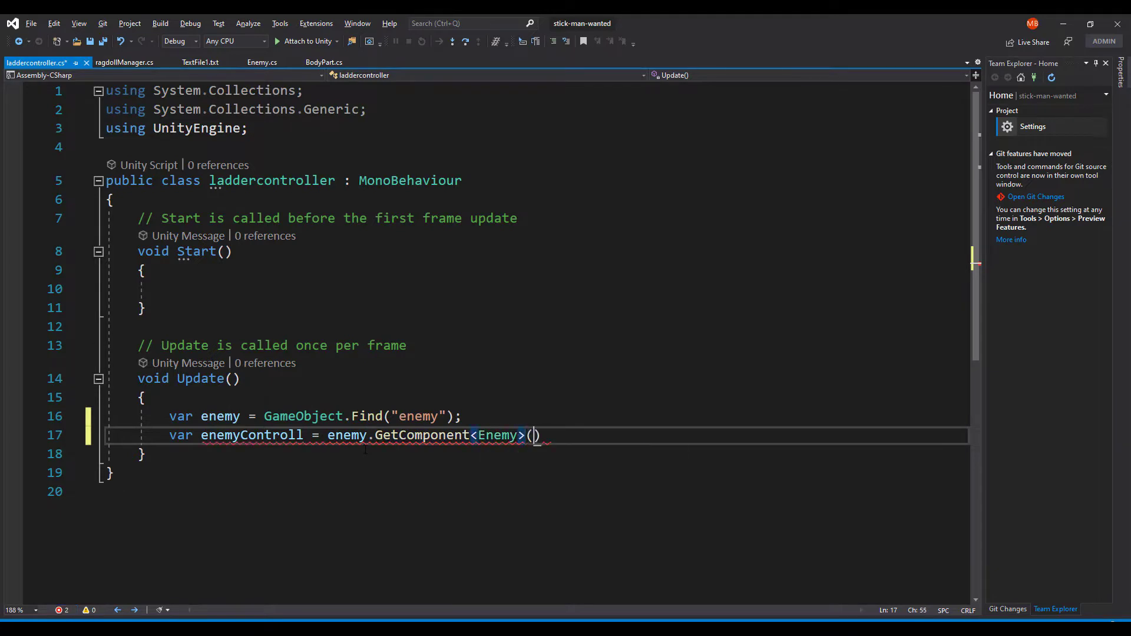
{"action": "type", "text": ";"}
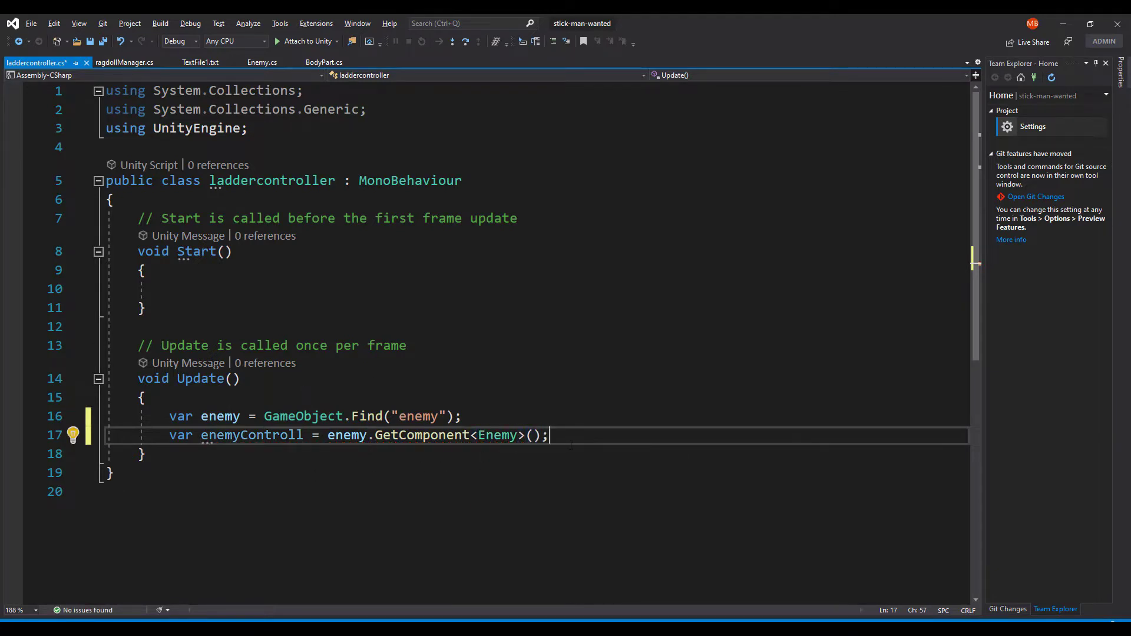
- Cut the two enemy lookup lines out of Update and paste them into Start()
{"action": "left_click_drag", "start_coordinate": [571, 445], "coordinate": [104, 416]}
{"action": "key", "text": "ctrl+x"}
{"action": "left_click", "coordinate": [177, 288]}
{"action": "key", "text": "ctrl+v"}
- Declare public GameObject enemy and public Enemy enemyCntroll fields, and drop var from the Find line
{"action": "left_click", "coordinate": [187, 199]}
{"action": "type", "text": "p"}
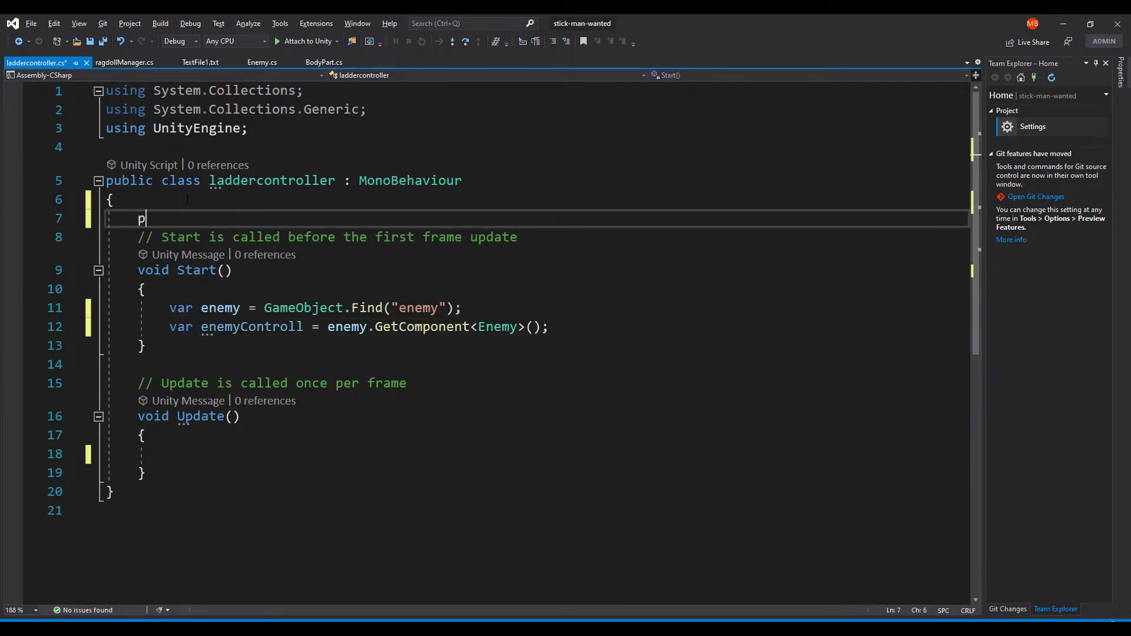
{"action": "type", "text": "ublic game"}
{"action": "key", "text": "Tab"}
{"action": "type", "text": "enemy;"}
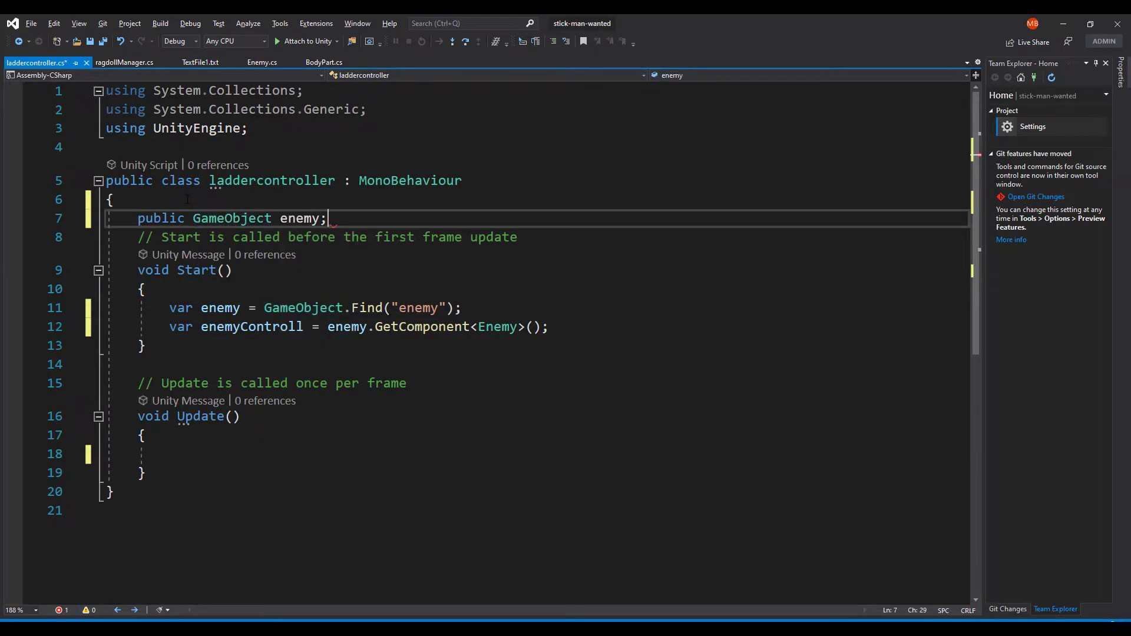
{"action": "double_click", "coordinate": [180, 308]}
{"action": "key", "text": "BackSpace"}
{"action": "left_click", "coordinate": [374, 218]}
{"action": "key", "text": "Return"}
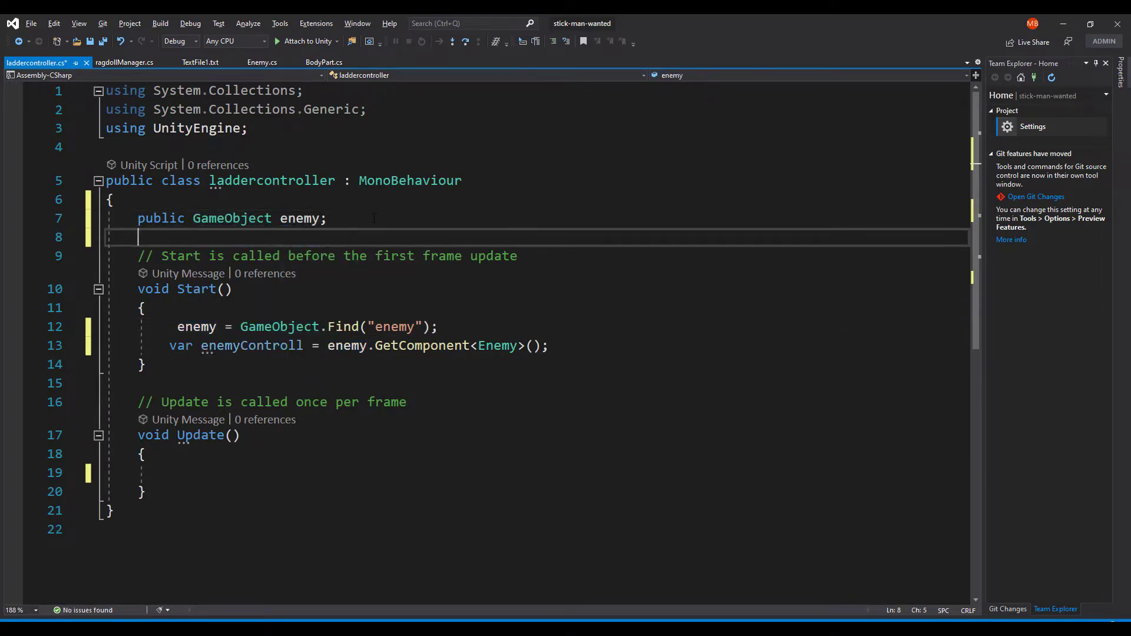
{"action": "type", "text": "public Enemy enemyCntroll;"}
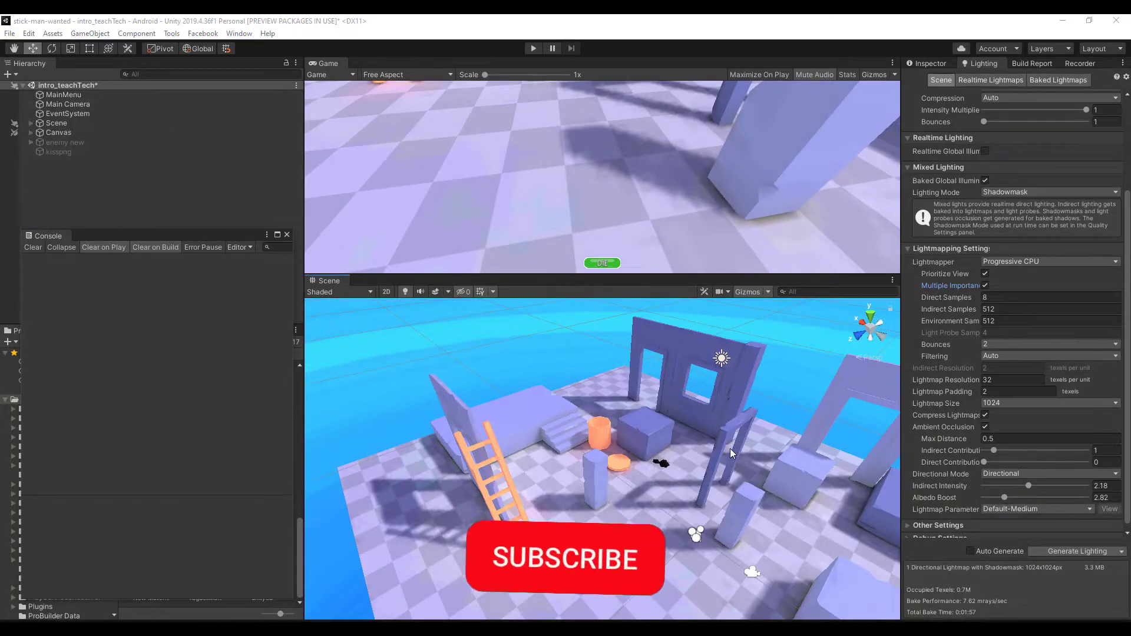
- Orbit the Scene view to look at the level from a new angle
{"action": "left_click_drag", "start_coordinate": [596, 507], "coordinate": [754, 522], "text": "alt"}
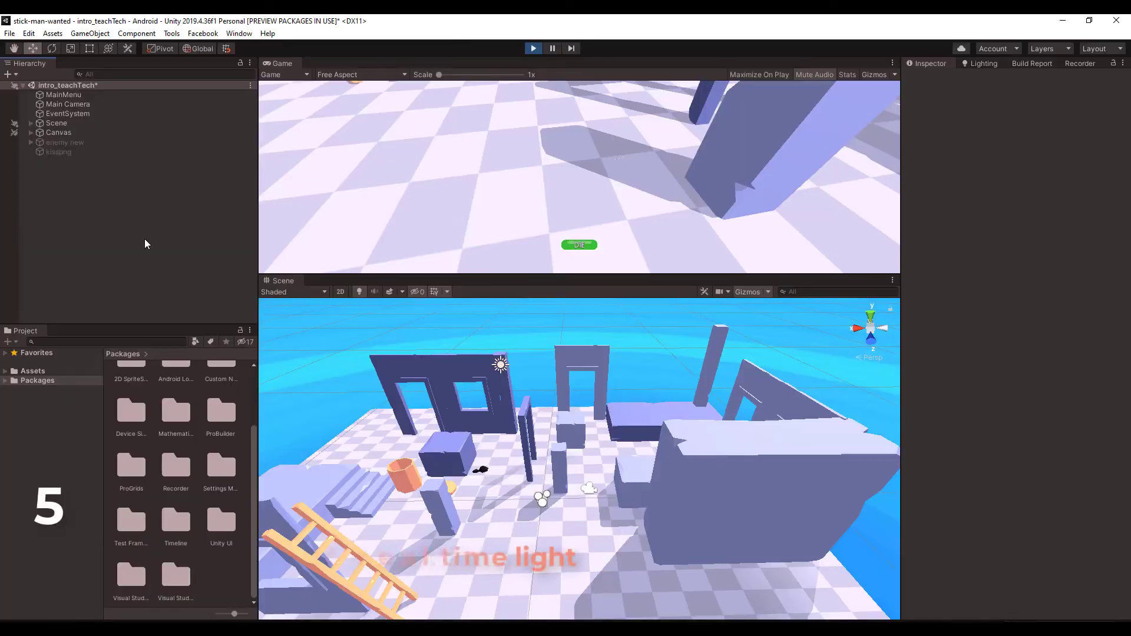
- Select the large building block and tick Batching Static in its Static dropdown
{"action": "left_click", "coordinate": [729, 458]}
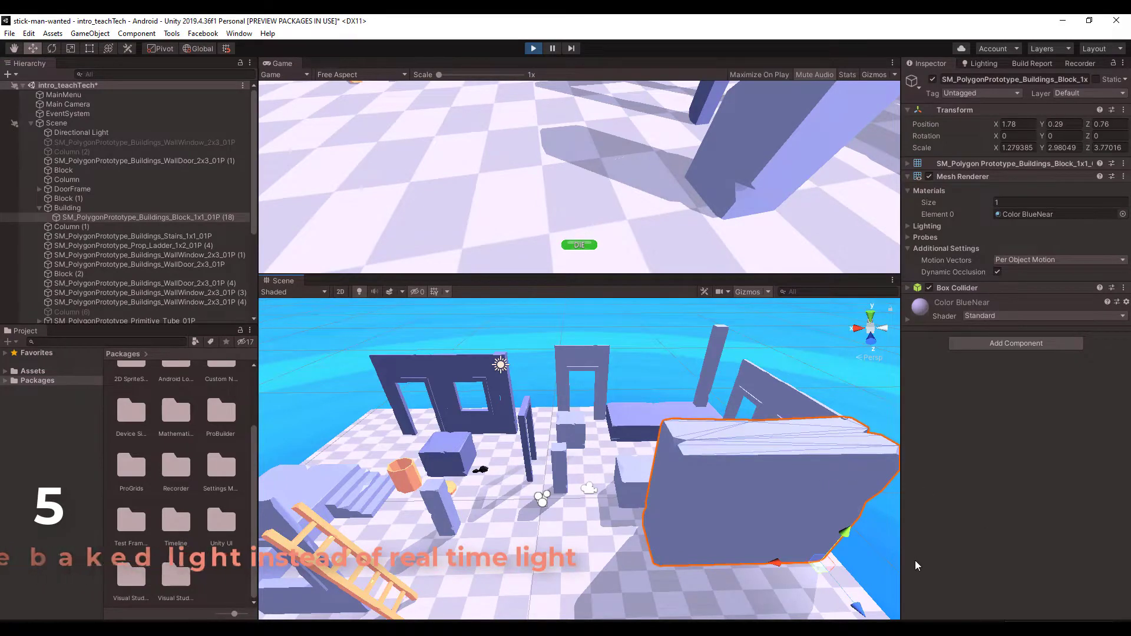
{"action": "mouse_move", "coordinate": [768, 564]}
{"action": "left_mouse_down"}
{"action": "mouse_move", "coordinate": [688, 567]}
{"action": "mouse_move", "coordinate": [773, 568]}
{"action": "left_mouse_up"}
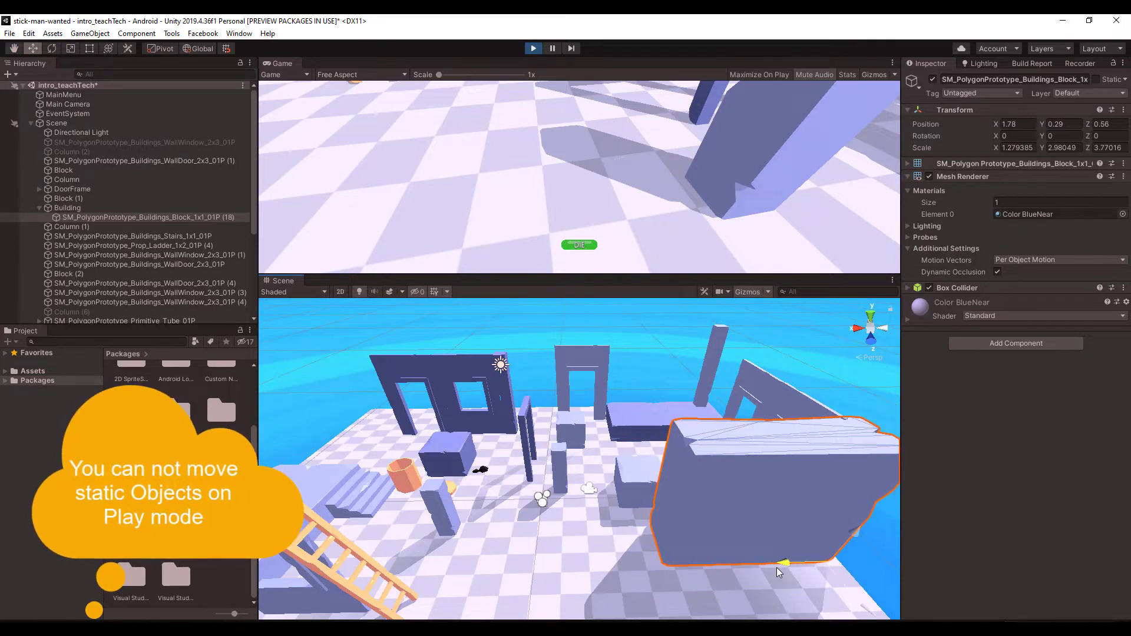
{"action": "left_click", "coordinate": [454, 466]}
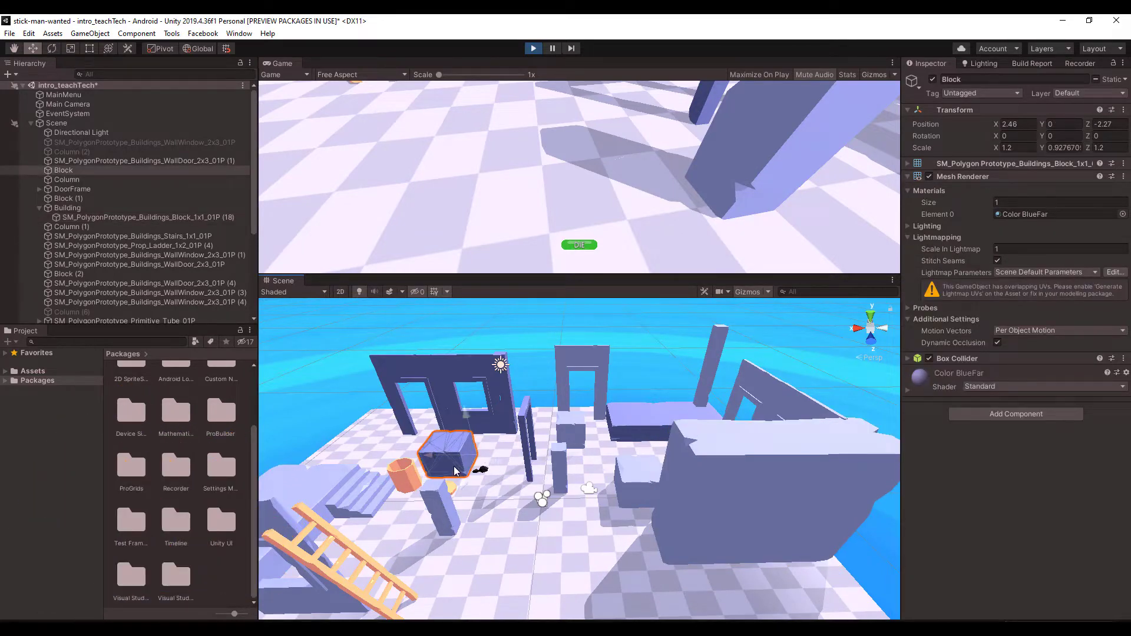
{"action": "left_click", "coordinate": [831, 496]}
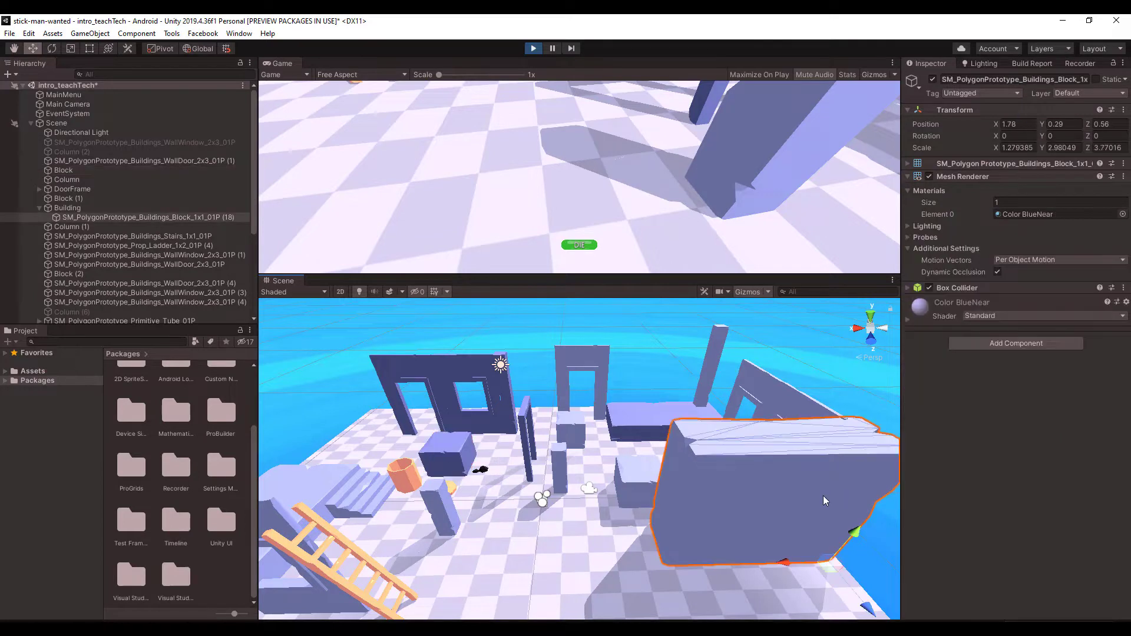
{"action": "left_click", "coordinate": [1125, 80]}
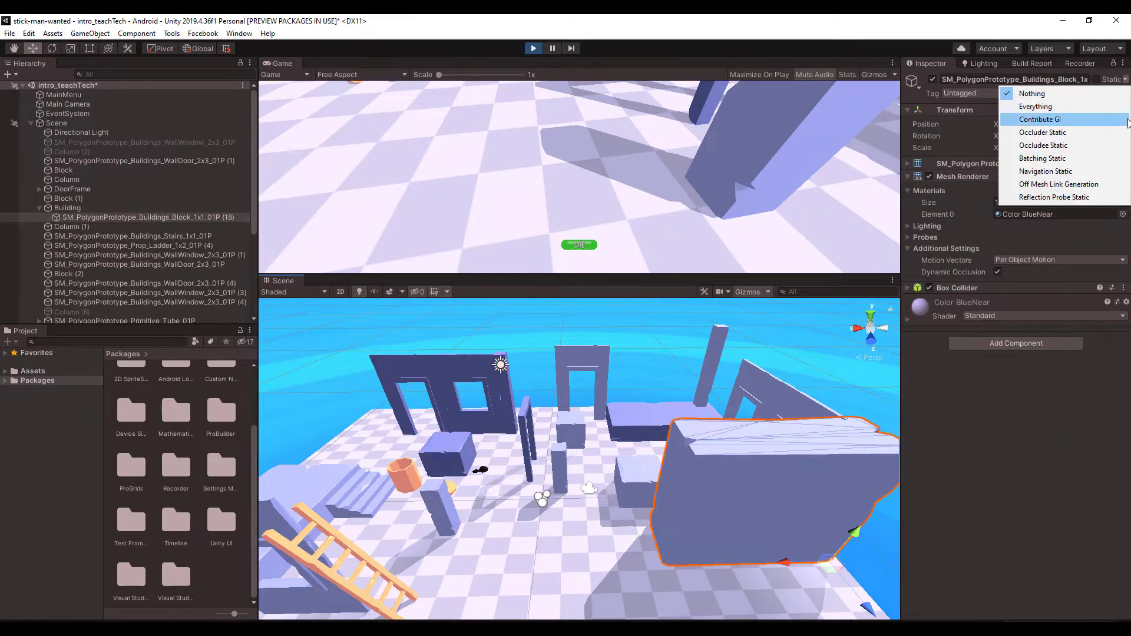
{"action": "left_click", "coordinate": [1053, 159]}
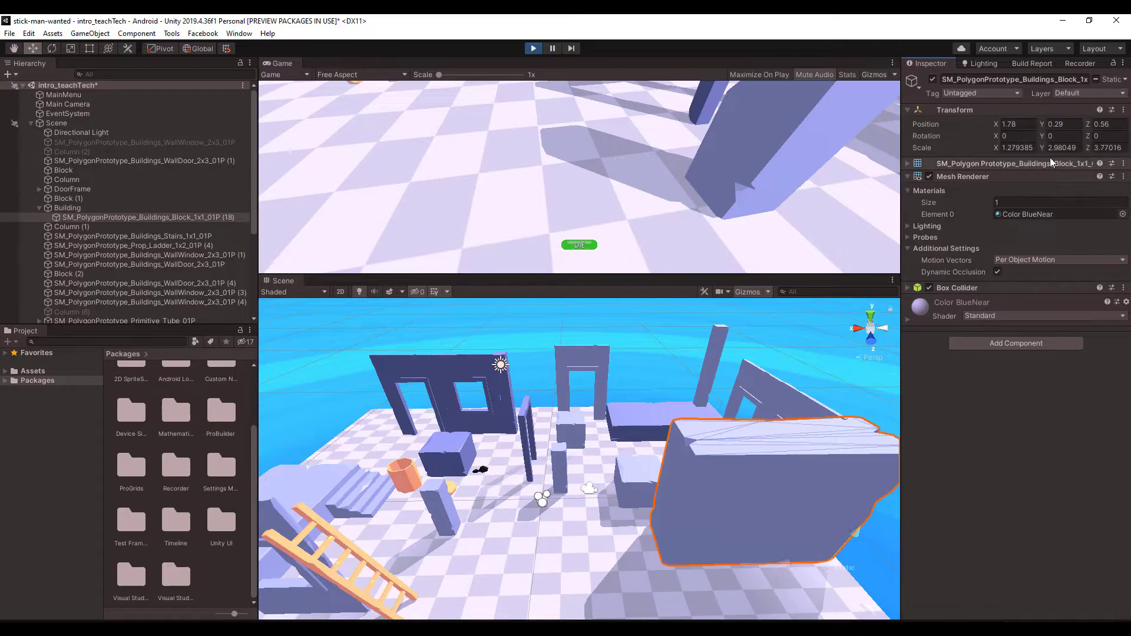
{"action": "right_click_drag", "start_coordinate": [800, 430], "coordinate": [789, 501]}
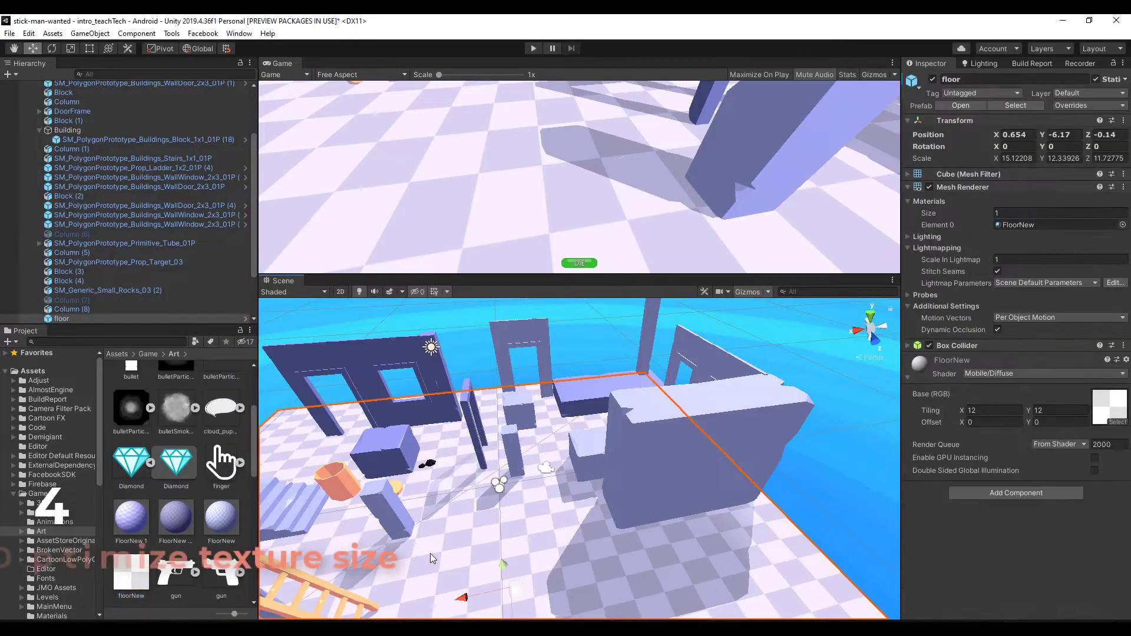
- Inspect the import settings of the floorNew, bloodScreen and Diamond textures, leaving floorNew at 2048
{"action": "left_click", "coordinate": [1109, 405]}
{"action": "left_click", "coordinate": [119, 484]}
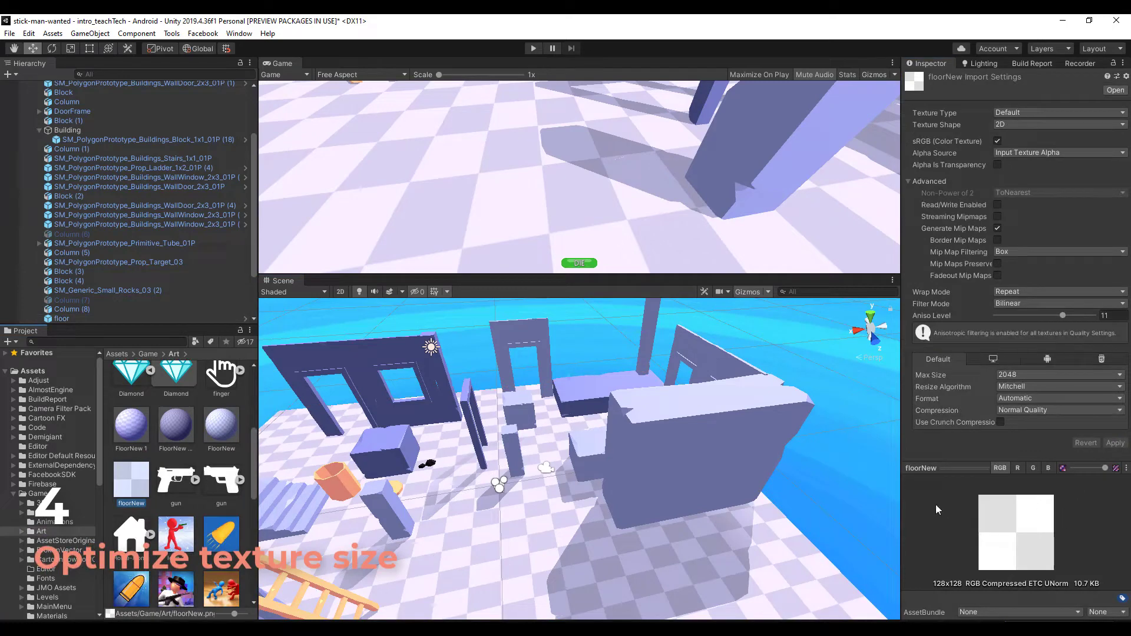
{"action": "left_click", "coordinate": [1011, 373]}
{"action": "left_click", "coordinate": [951, 448]}
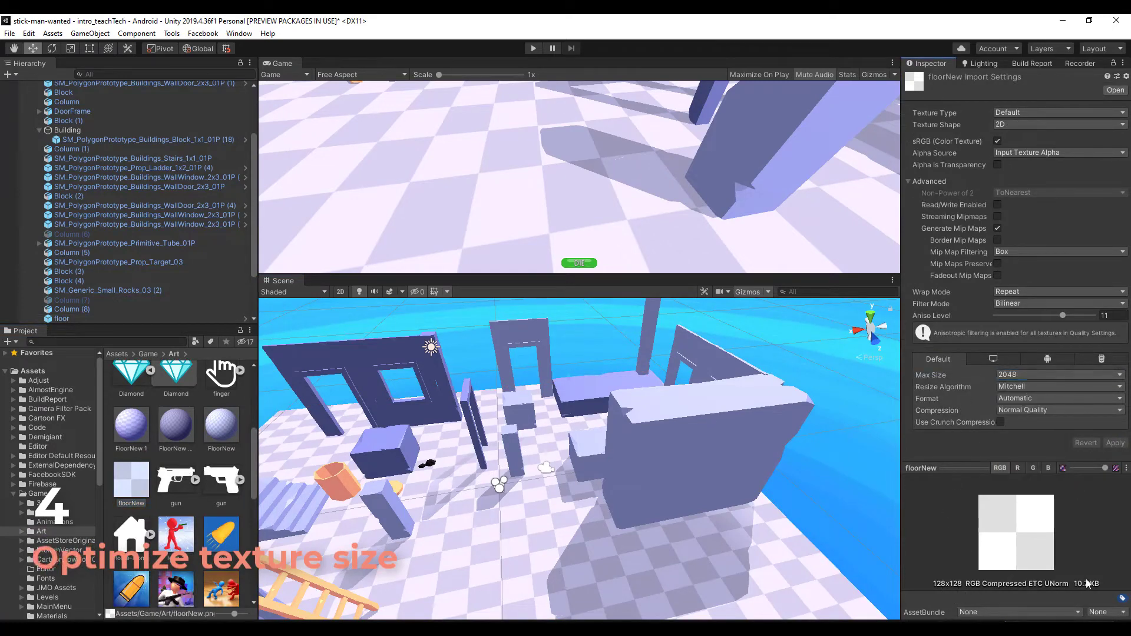
{"action": "scroll", "coordinate": [195, 531], "scroll_direction": "up", "scroll_amount": 1}
{"action": "scroll", "coordinate": [193, 535], "scroll_direction": "up", "scroll_amount": 3}
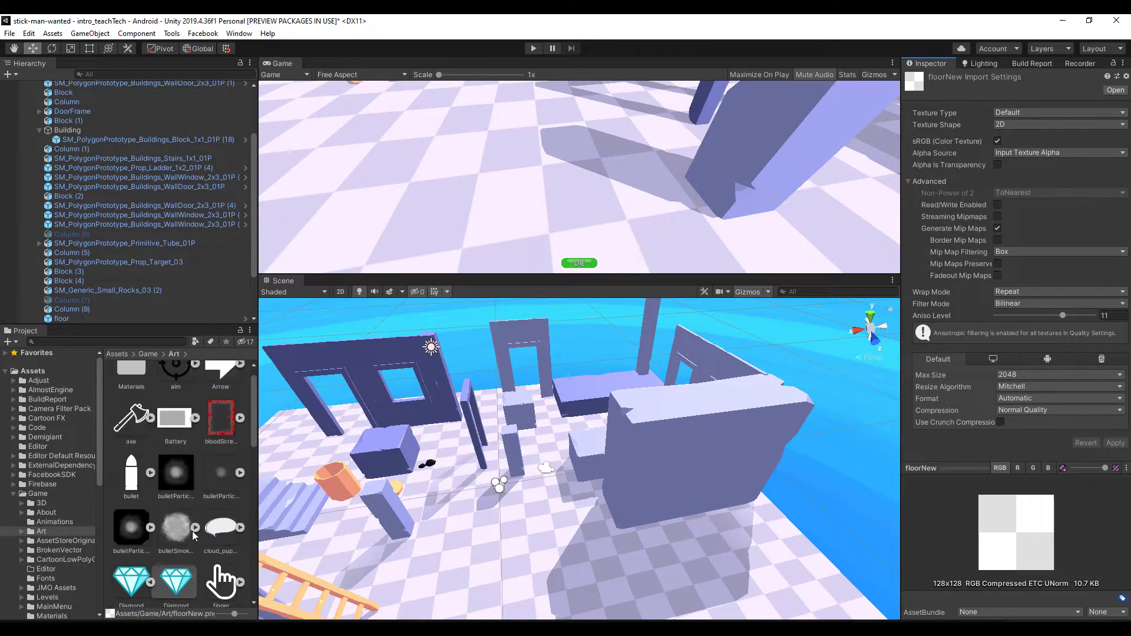
{"action": "left_click", "coordinate": [222, 426]}
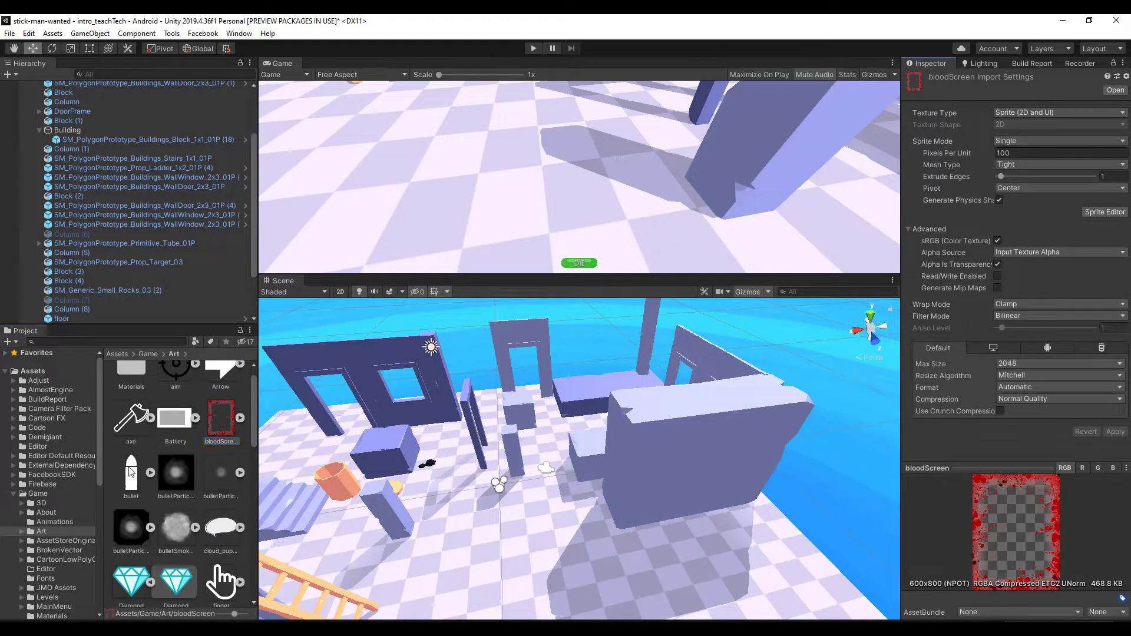
{"action": "left_click", "coordinate": [144, 580]}
{"action": "scroll", "coordinate": [186, 543], "scroll_direction": "up", "scroll_amount": 1}
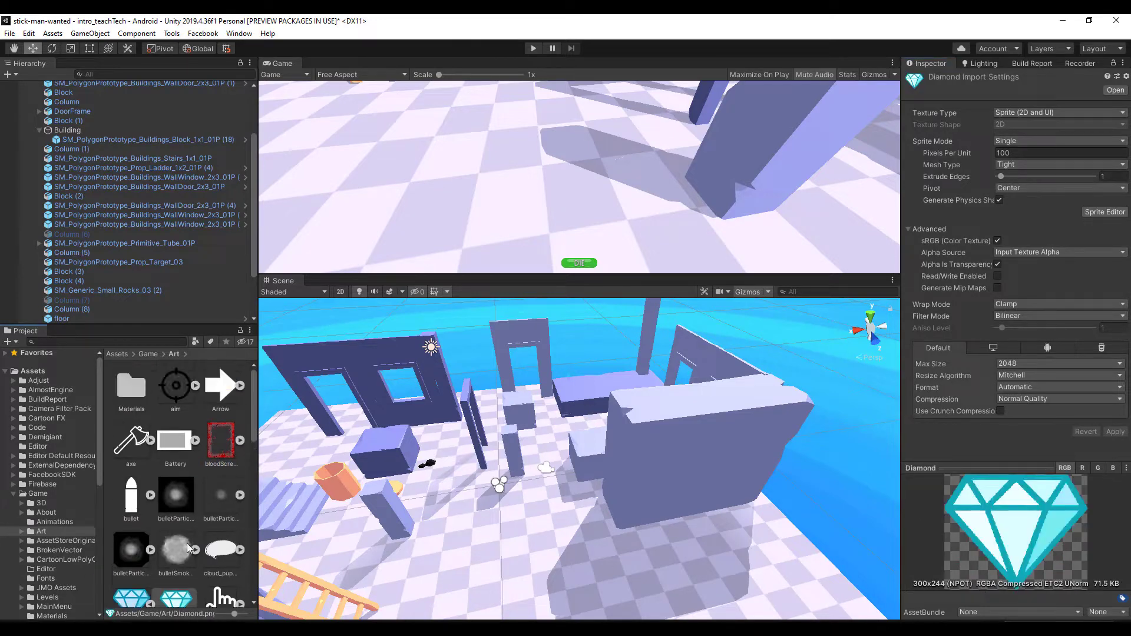
{"action": "scroll", "coordinate": [189, 472], "scroll_direction": "down", "scroll_amount": 2}
- Set the cloud_pupUp texture's Max Size to 256 and apply it
{"action": "left_click", "coordinate": [231, 482]}
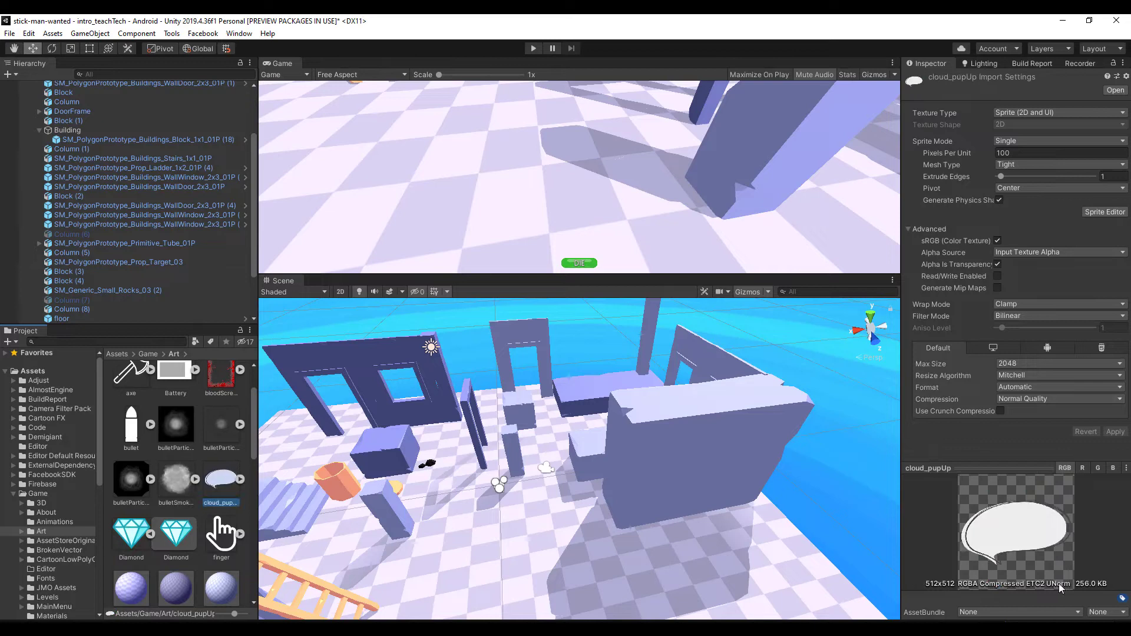
{"action": "left_click", "coordinate": [1005, 363]}
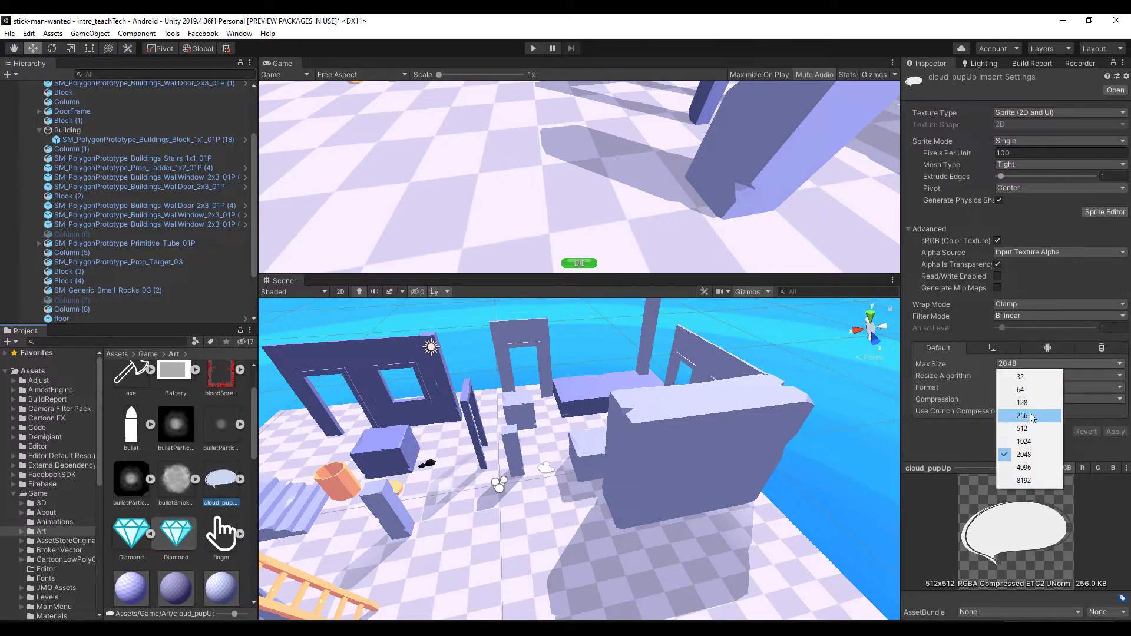
{"action": "left_click", "coordinate": [1014, 403]}
{"action": "left_click", "coordinate": [1114, 432]}
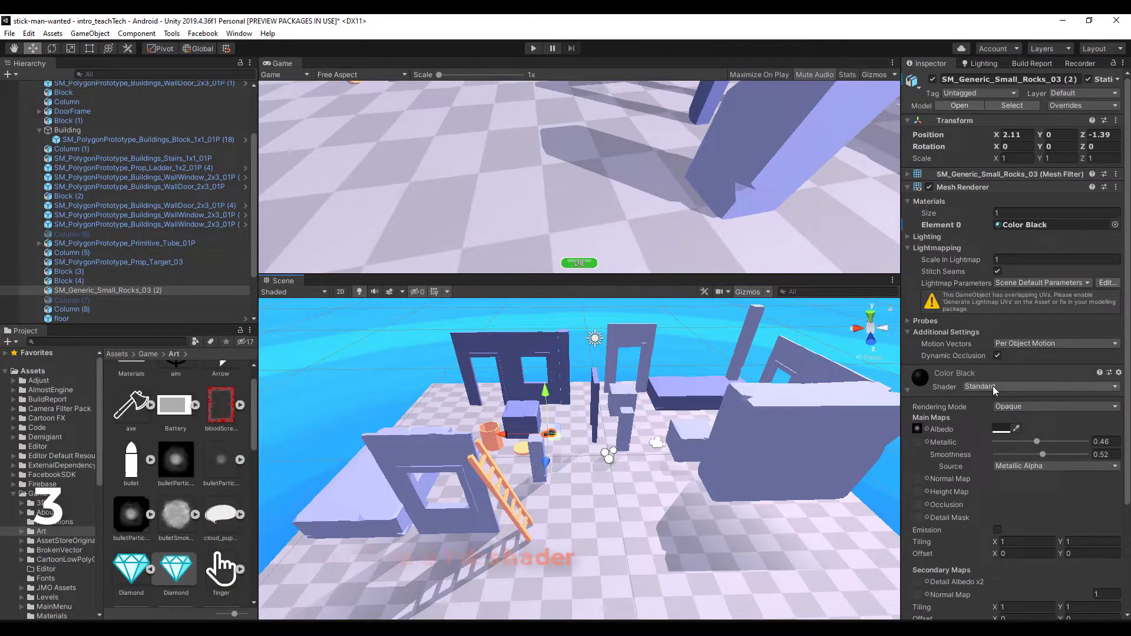
- Select the floor and switch its FloorNew material shader to Mobile/Diffuse
{"action": "left_click", "coordinate": [992, 387]}
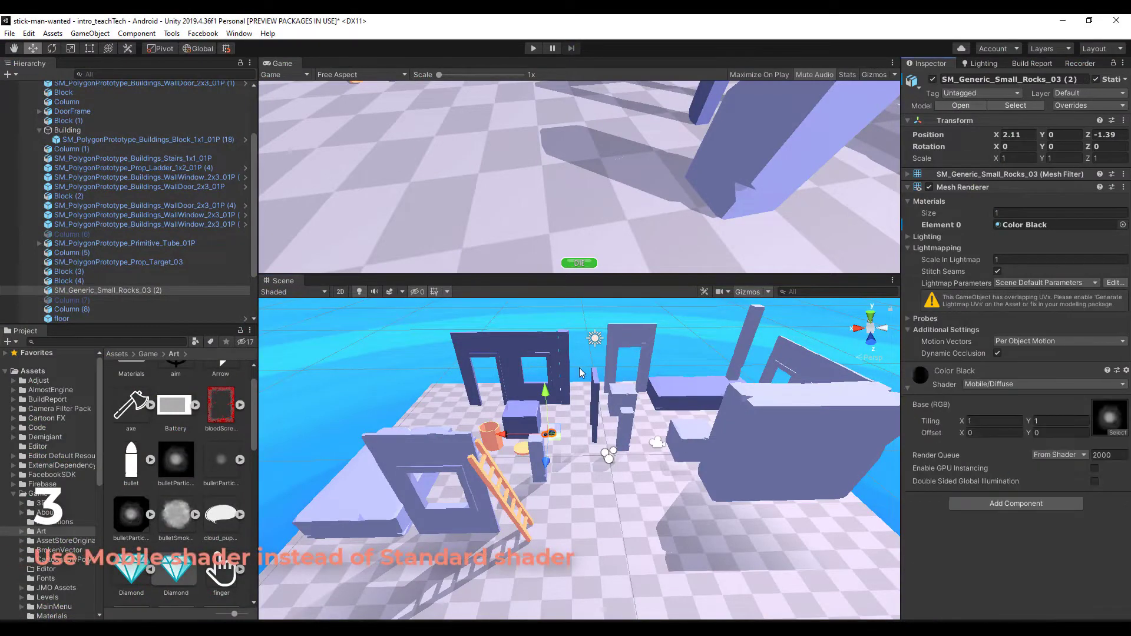
{"action": "left_click", "coordinate": [590, 500]}
{"action": "left_click", "coordinate": [570, 494]}
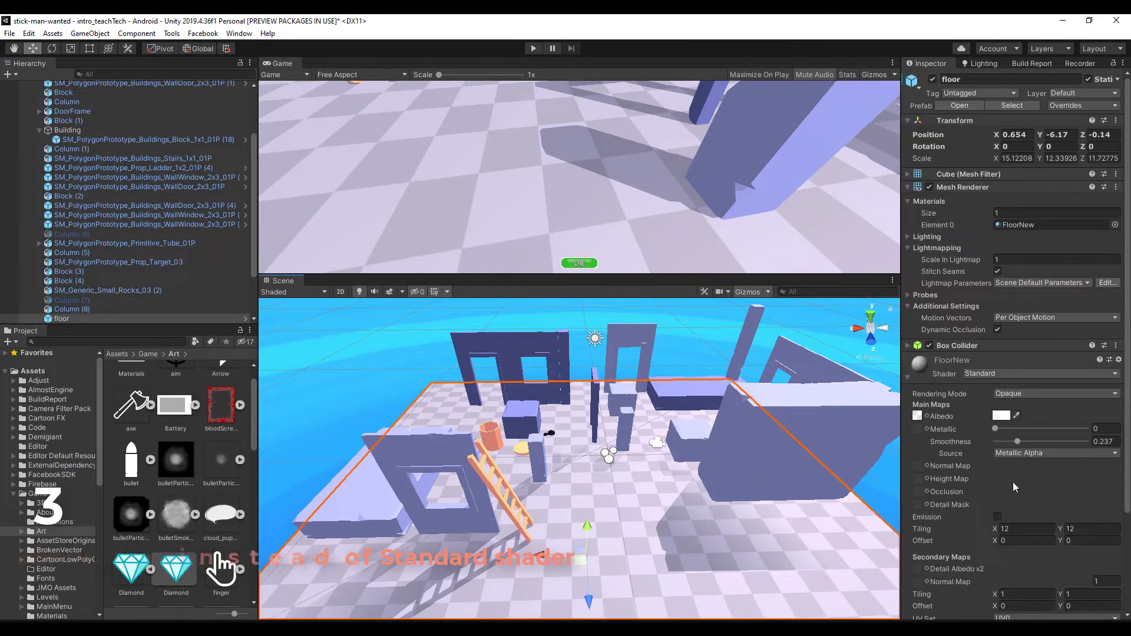
{"action": "scroll", "coordinate": [687, 520], "scroll_direction": "up", "scroll_amount": 3}
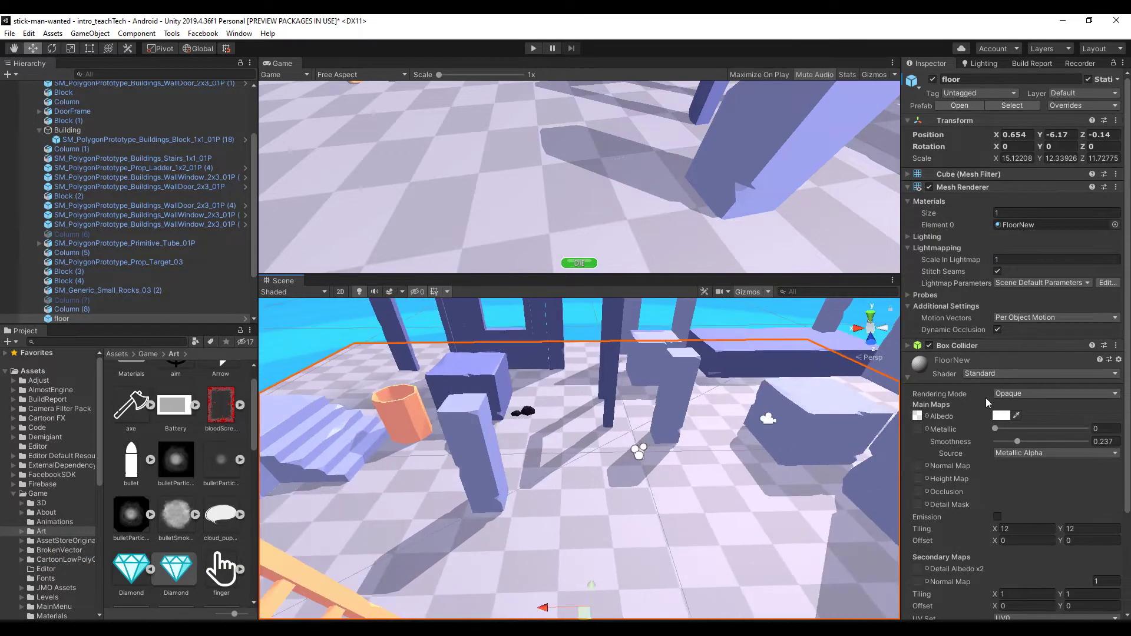
{"action": "left_click", "coordinate": [980, 374]}
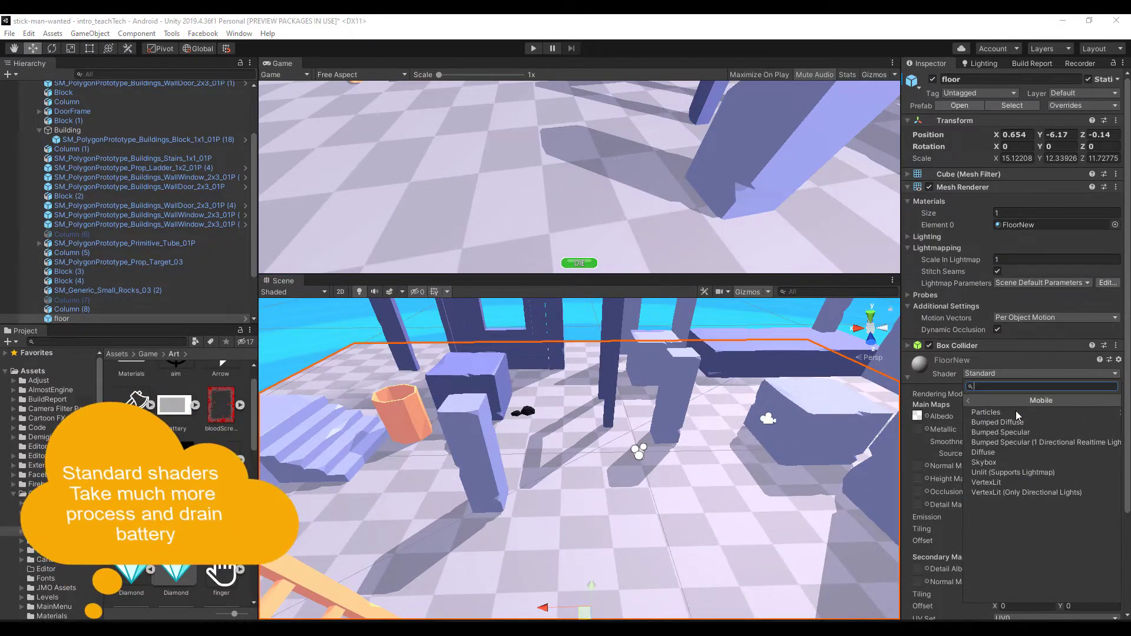
{"action": "left_click", "coordinate": [1005, 451]}
{"action": "mouse_move", "coordinate": [730, 541]}
{"action": "middle_mouse_down"}
{"action": "mouse_move", "coordinate": [733, 527]}
{"action": "mouse_move", "coordinate": [710, 525]}
{"action": "mouse_move", "coordinate": [760, 526]}
{"action": "middle_mouse_up"}
{"action": "mouse_move", "coordinate": [760, 525]}
{"action": "left_mouse_down", "text": "alt"}
{"action": "mouse_move", "coordinate": [740, 525]}
{"action": "mouse_move", "coordinate": [720, 502]}
{"action": "left_mouse_up", "text": "alt"}
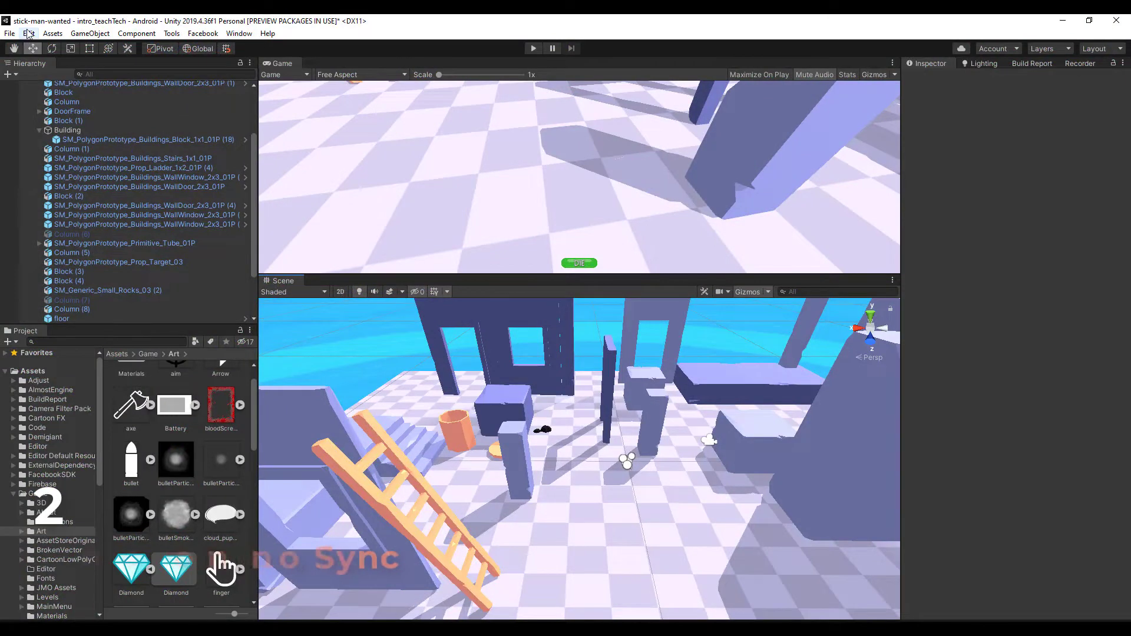
- Open Project Settings on the Quality page and show the VSync Count choices under Other
{"action": "left_click", "coordinate": [28, 33]}
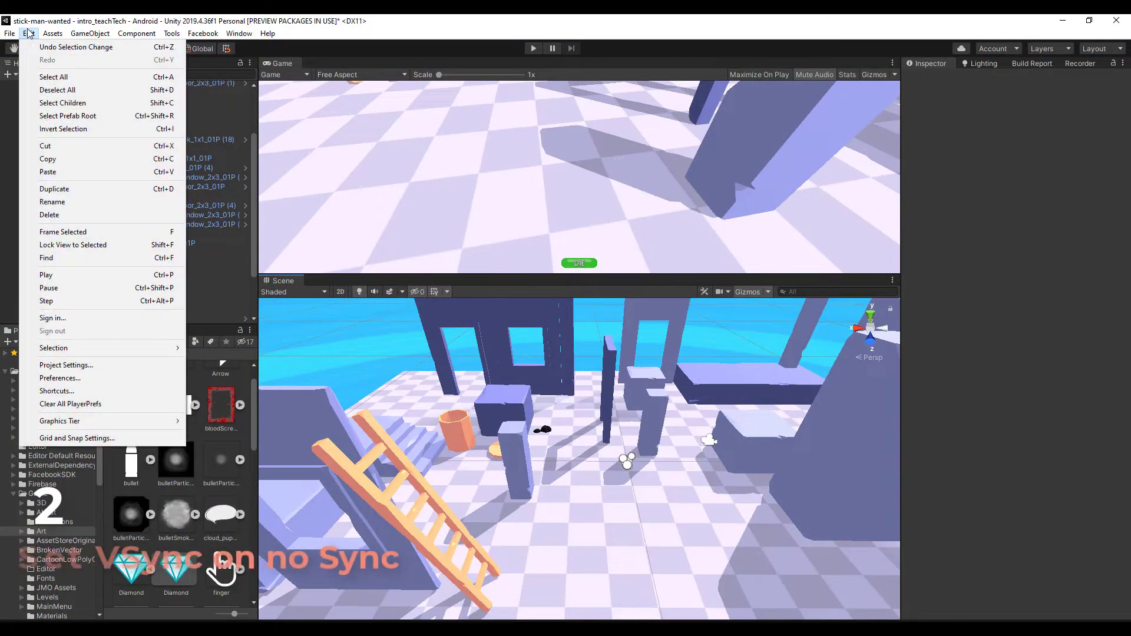
{"action": "left_click", "coordinate": [65, 366]}
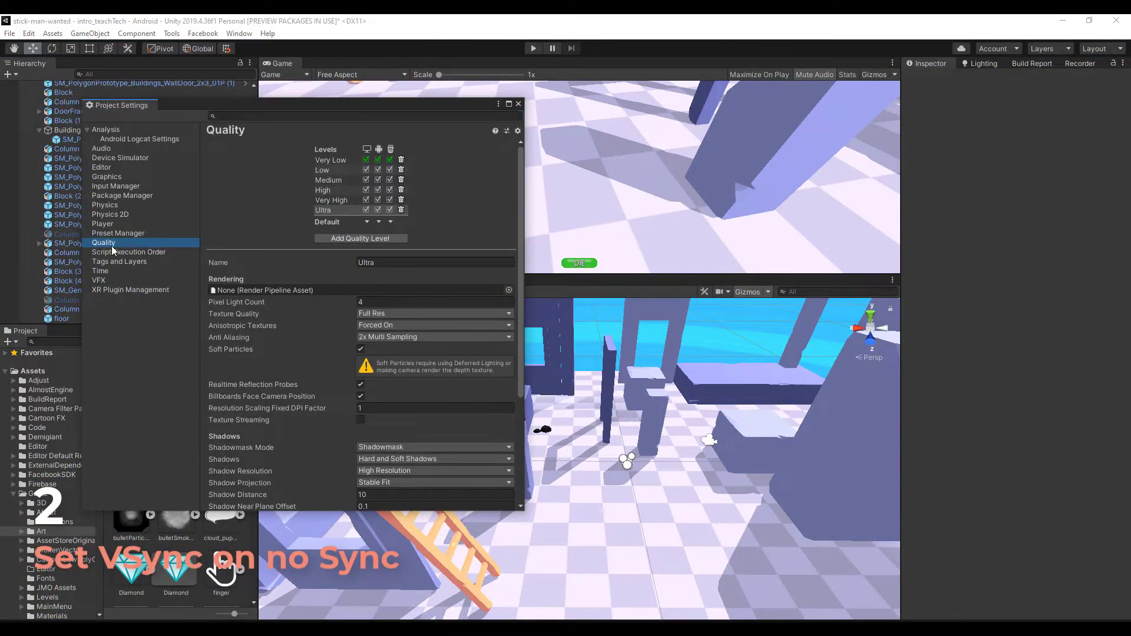
{"action": "left_click", "coordinate": [486, 297]}
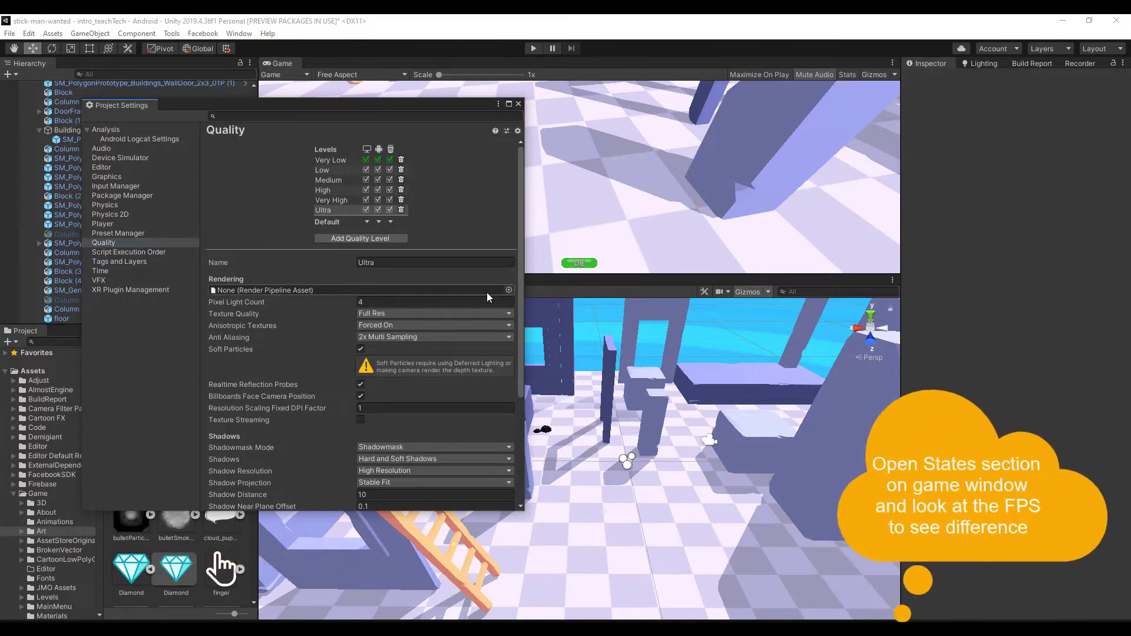
{"action": "left_click_drag", "start_coordinate": [522, 299], "coordinate": [535, 380]}
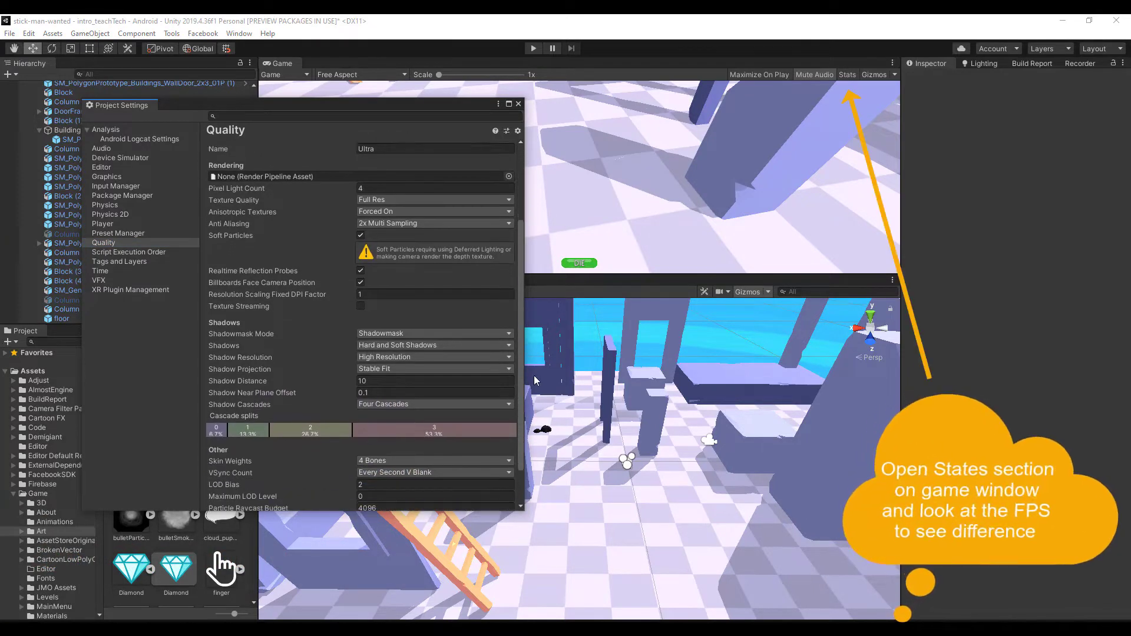
{"action": "scroll", "coordinate": [338, 432], "scroll_direction": "down", "scroll_amount": 3}
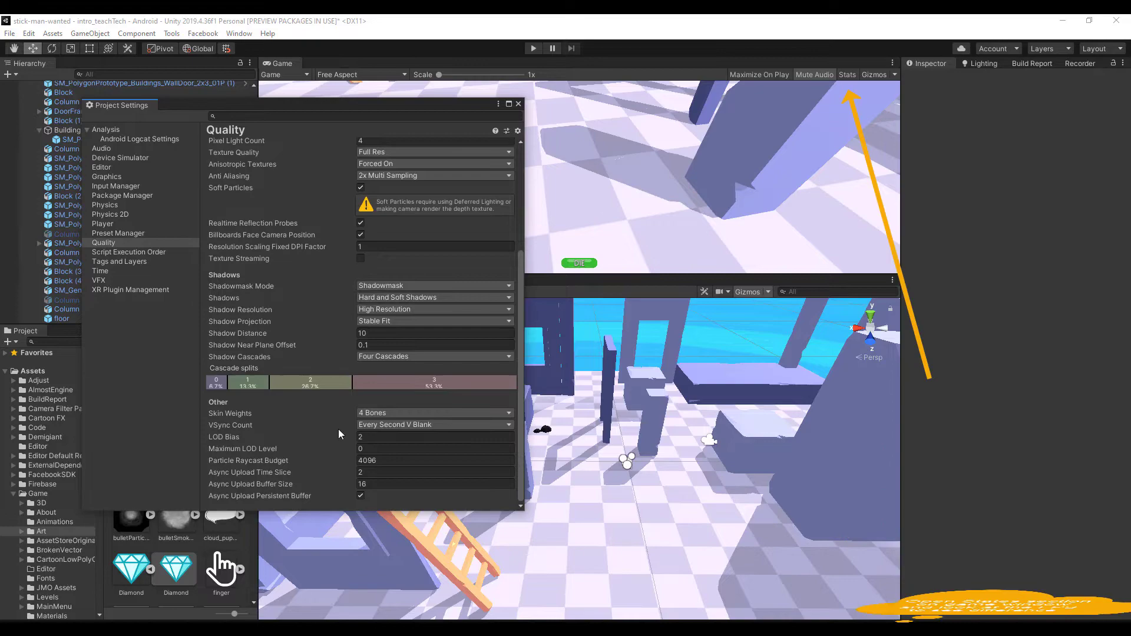
{"action": "left_click", "coordinate": [436, 425]}
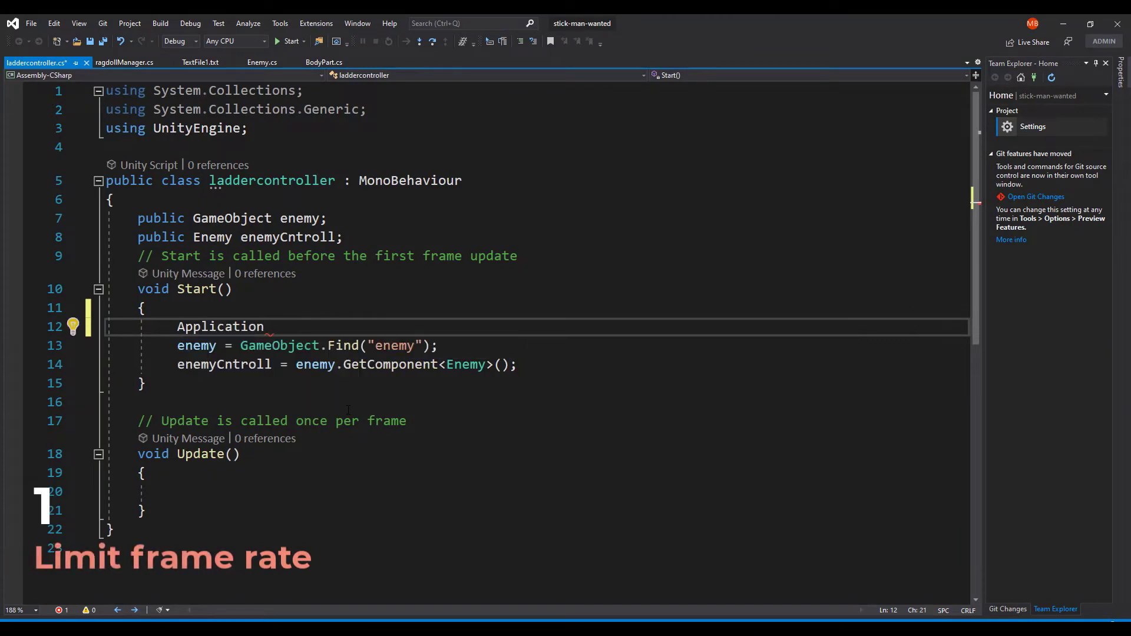
- Set Application.targetFrameRate = 30 in Start, commenting that 30 to 45 suffices for most games
{"action": "type", "text": ".tar"}
{"action": "key", "text": "Tab"}
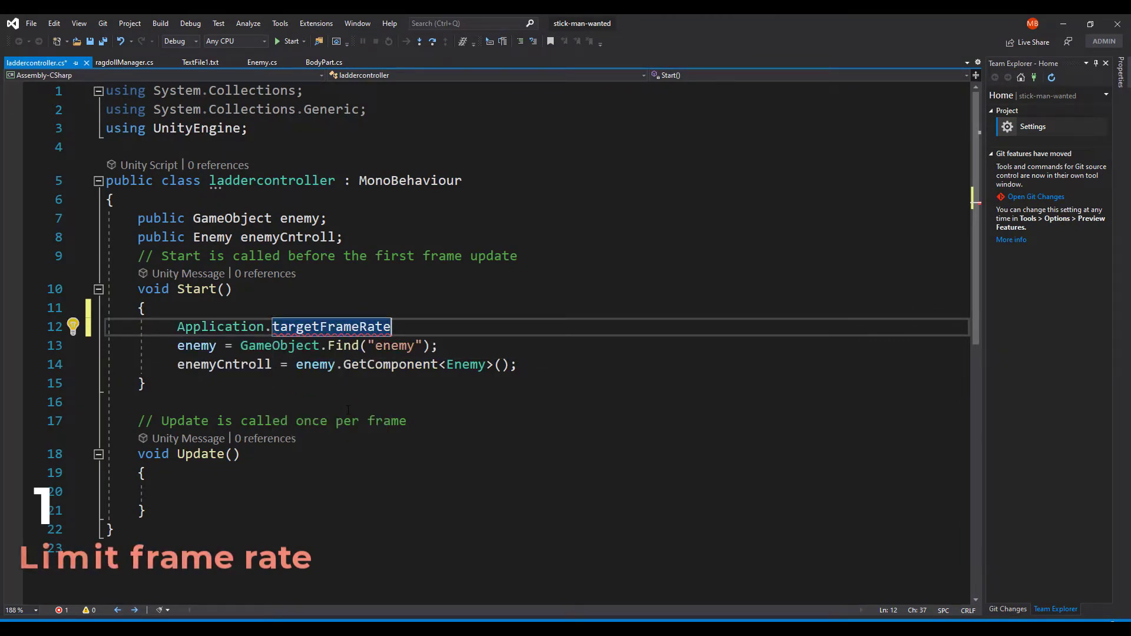
{"action": "type", "text": "= 30"}
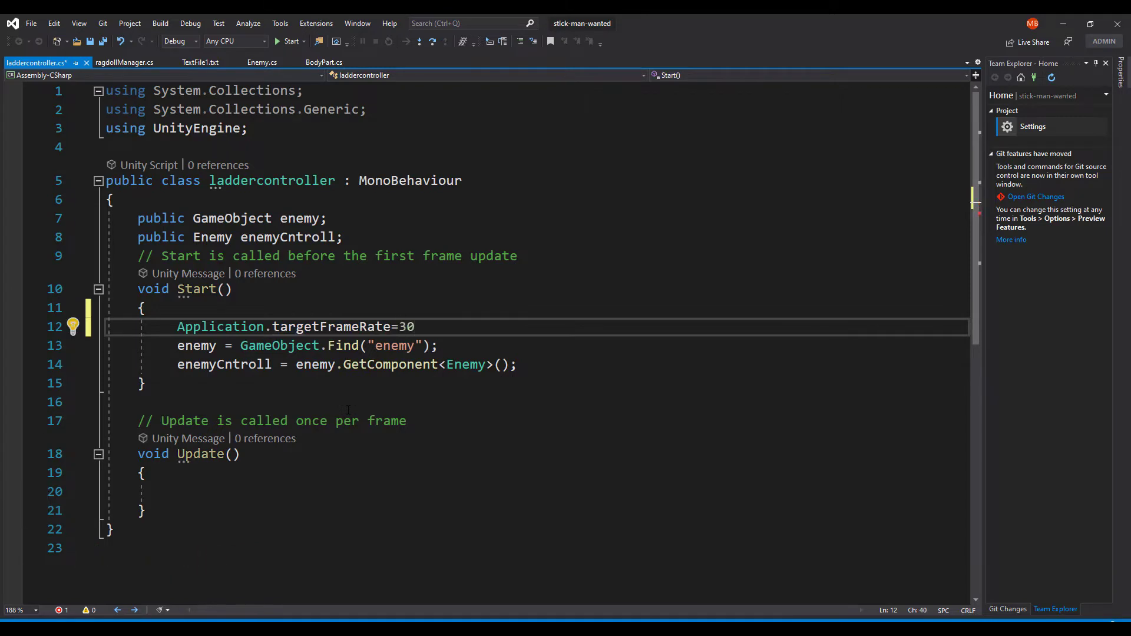
{"action": "type", "text": ";"}
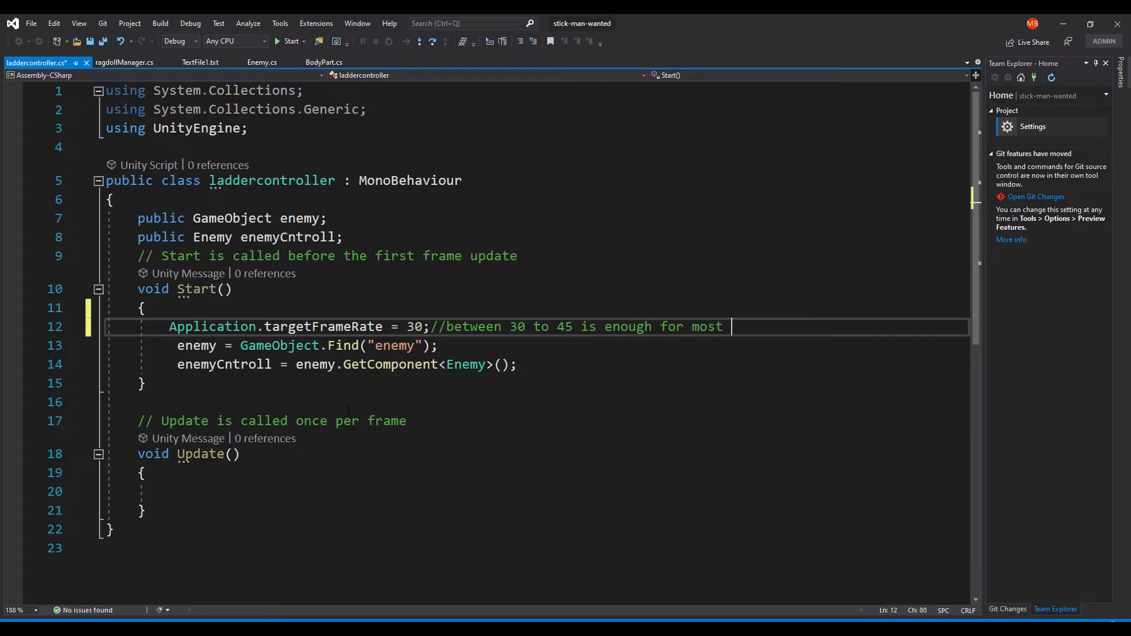
{"action": "type", "text": "games on phones"}
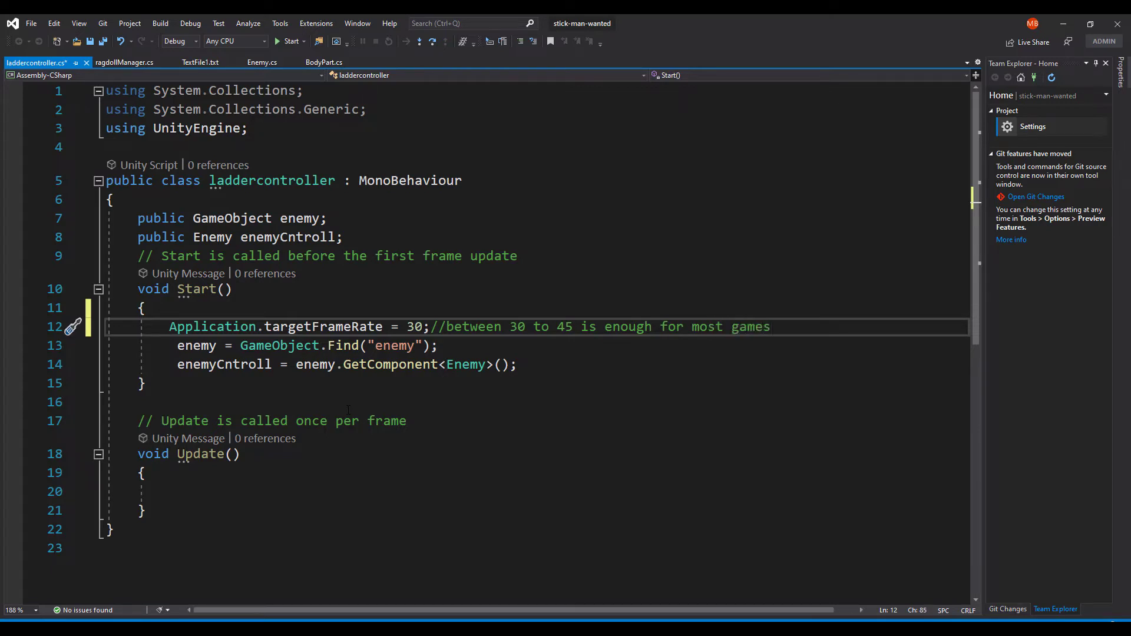